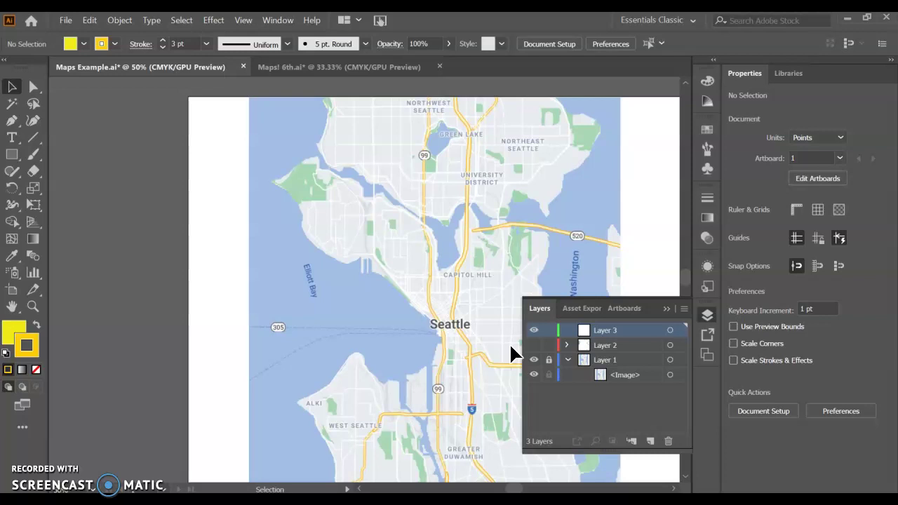
Draw a square about 49 pt wide on Layer 3 in the white margin west of the map
click(12, 121)
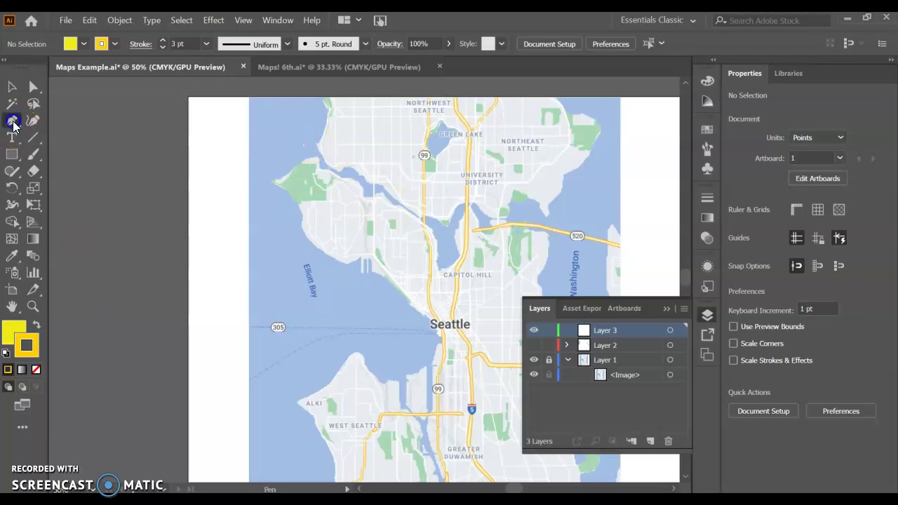
click(7, 160)
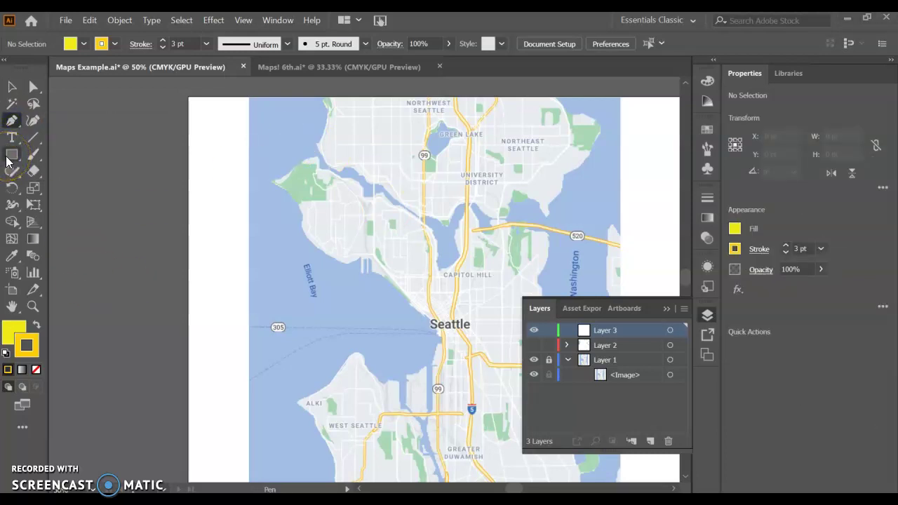
drag(10, 155, 84, 152)
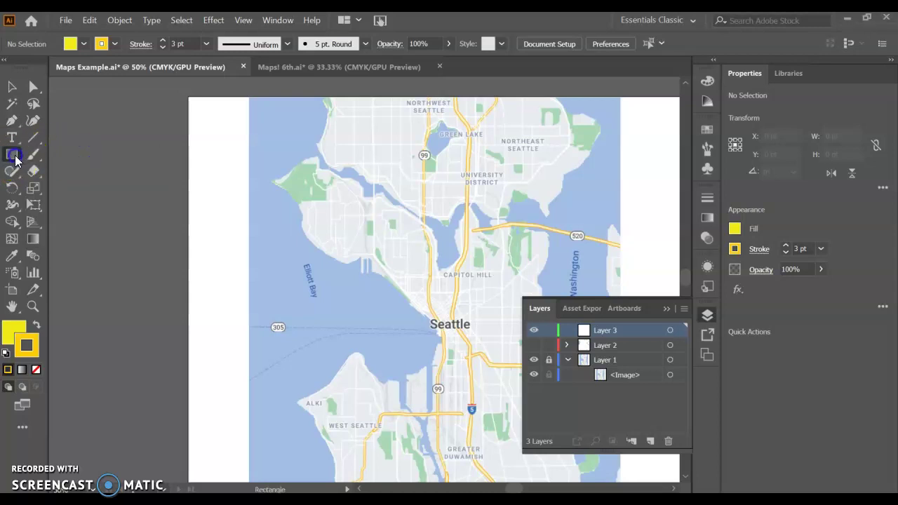
drag(15, 161, 73, 160)
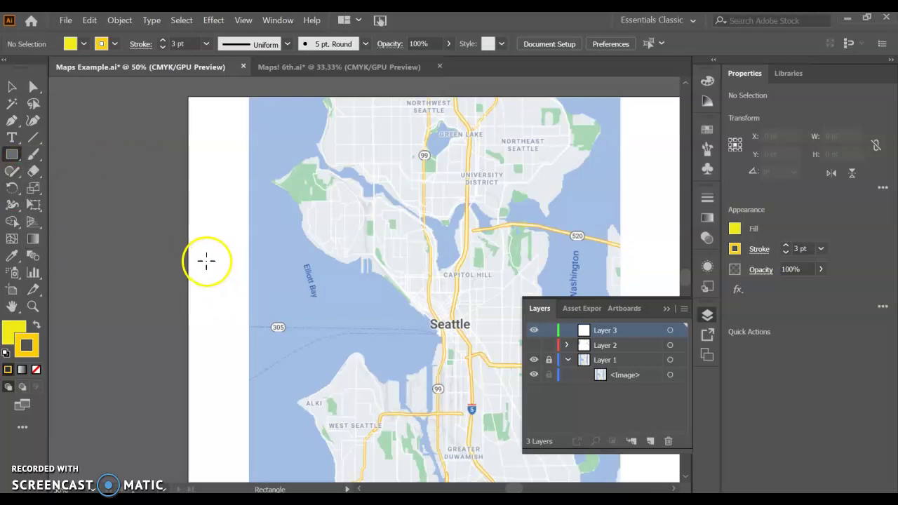
drag(206, 261, 233, 271)
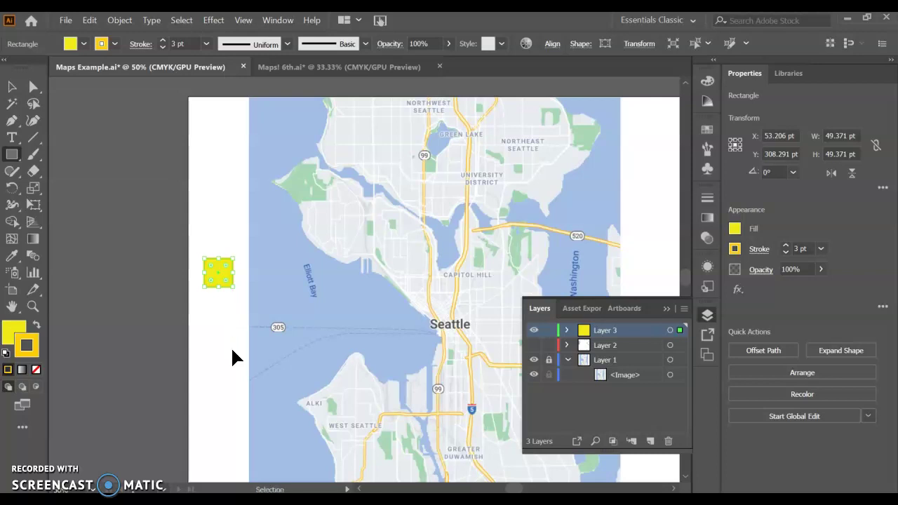
Examine the yellow square's fill and outline up close, and return to the whole artboard
key(ctrl+equal)
key(ctrl+equal)
key(ctrl+equal)
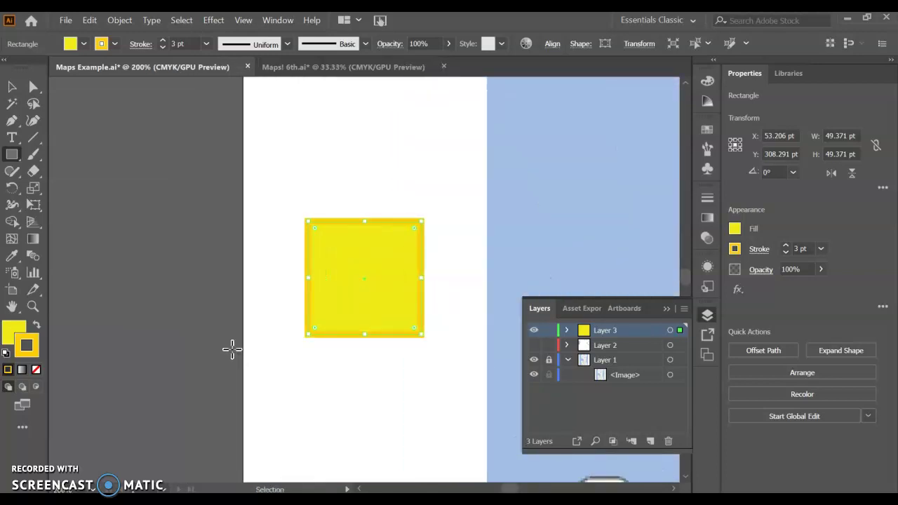
key(ctrl+equal)
key(ctrl+equal)
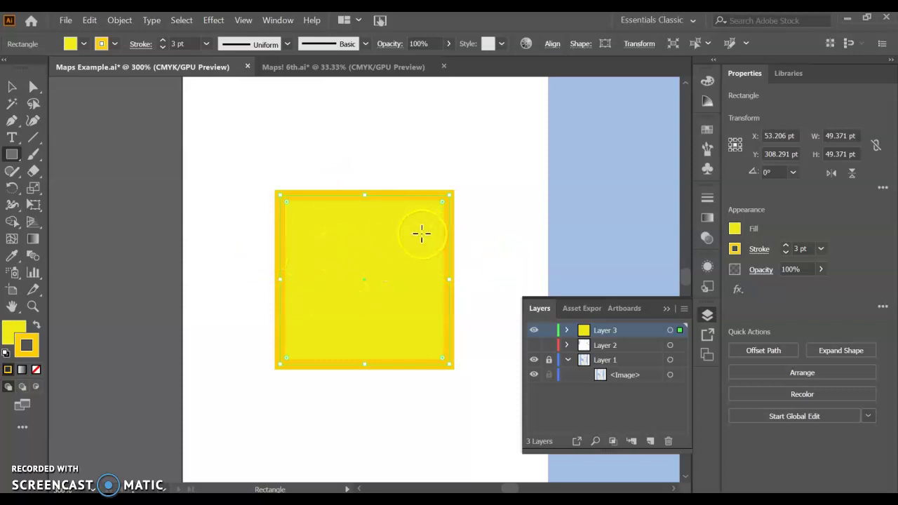
key(space)
drag(501, 222, 467, 205)
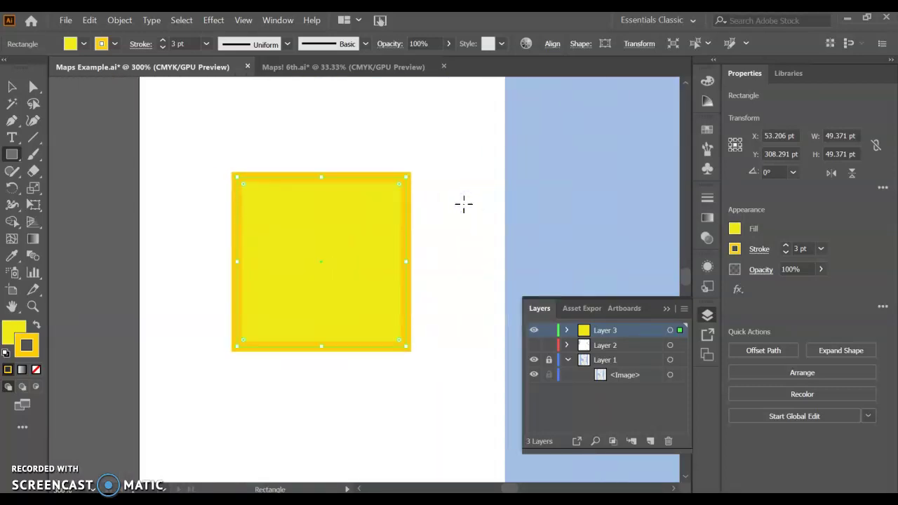
key(ctrl+minus)
key(ctrl+minus)
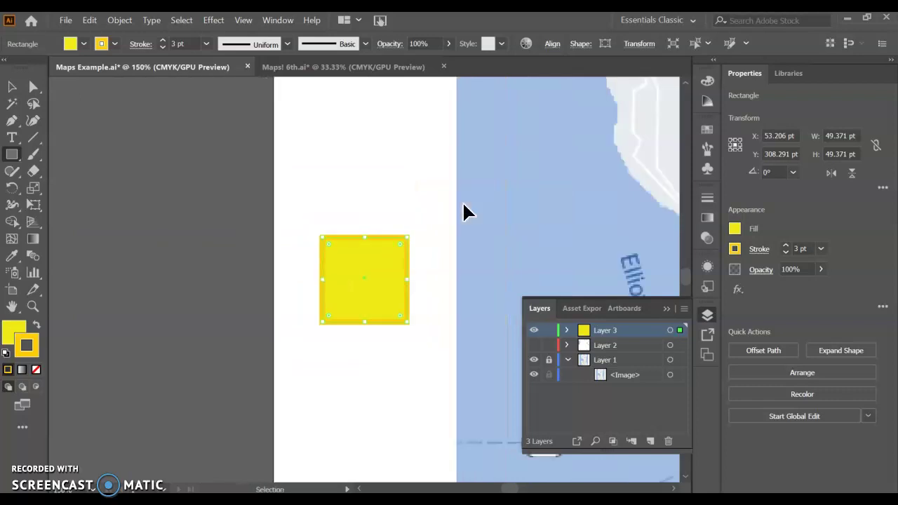
key(ctrl+0)
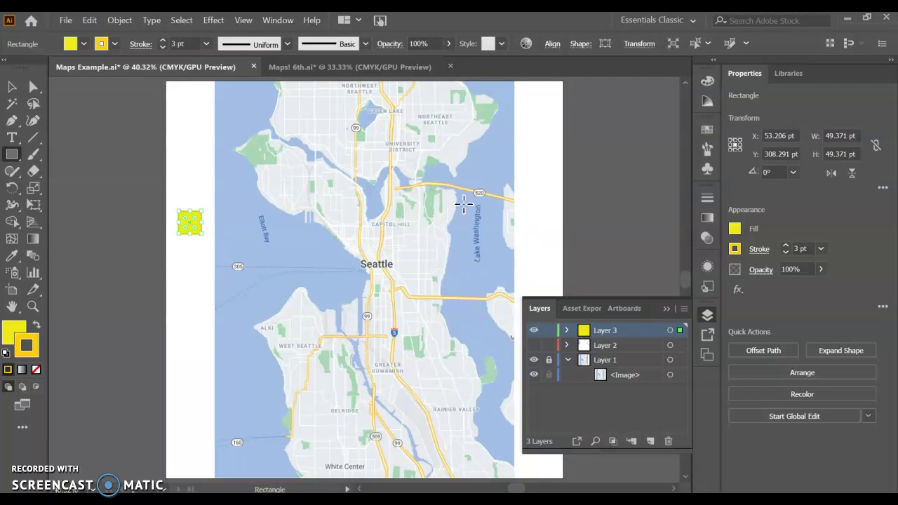
Set the square's stroke weight to 4 pt
key(ctrl+plus)
key(ctrl+plus)
key(ctrl+plus)
key(ctrl+plus)
key(ctrl+plus)
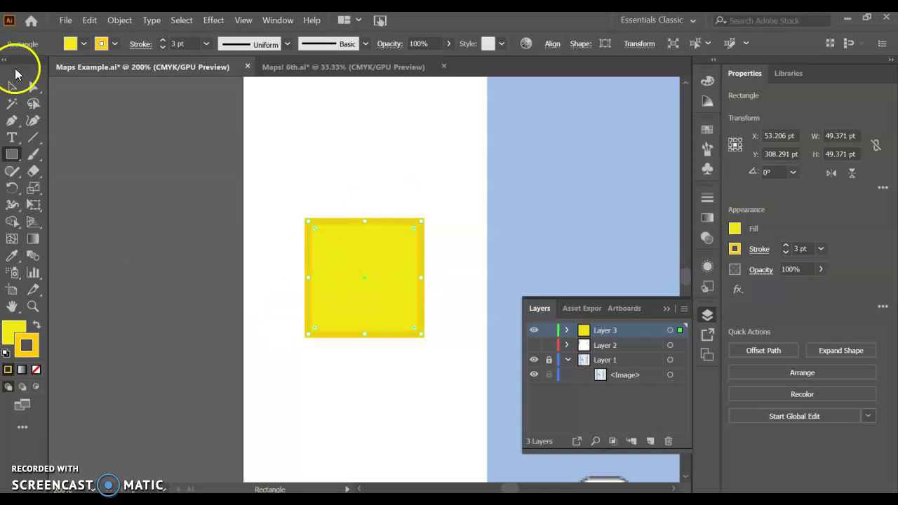
click(12, 87)
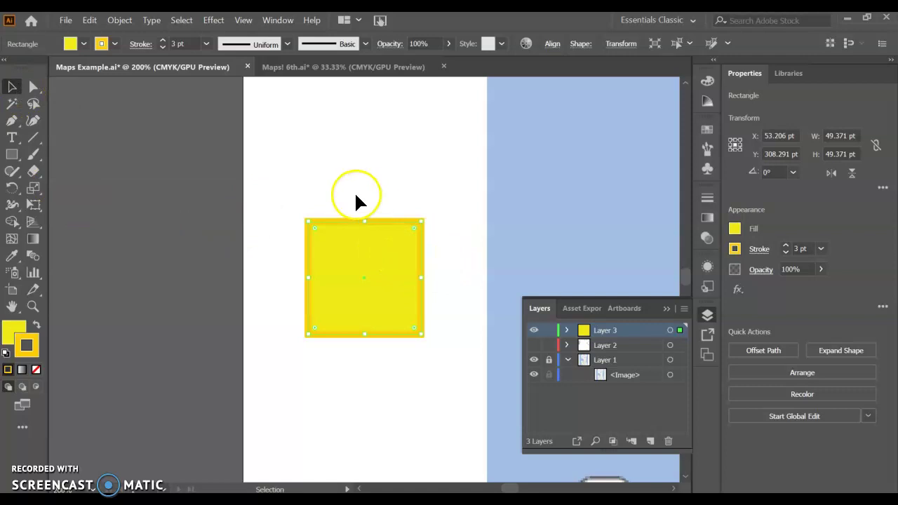
click(787, 244)
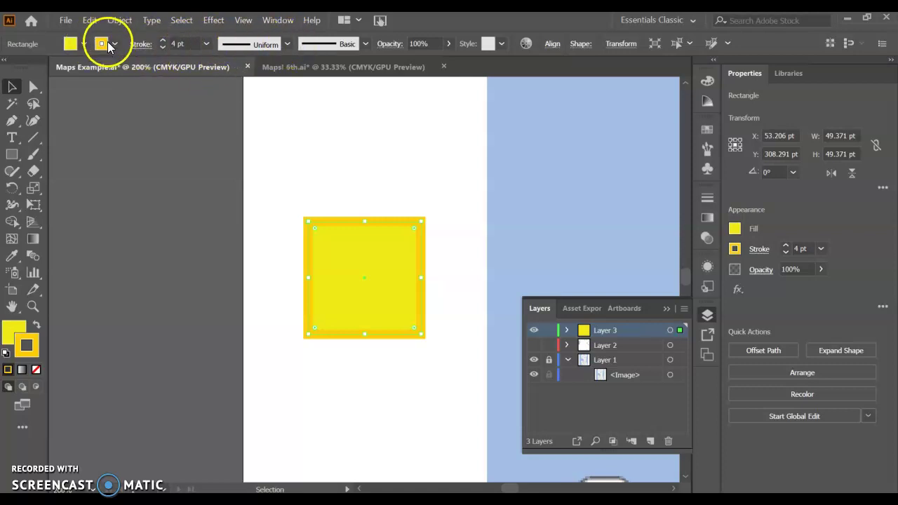
Change the square's stroke colour to white using the CMYK colour mixer
click(738, 249)
click(739, 249)
click(739, 249)
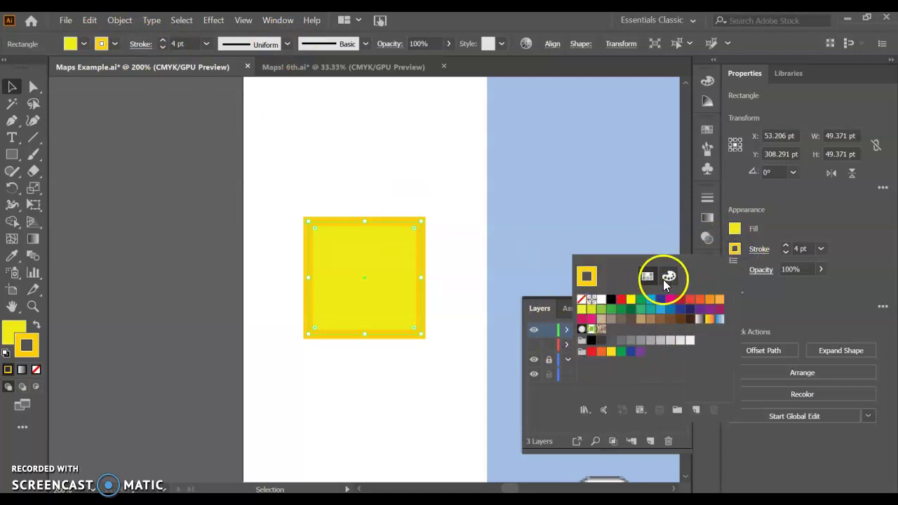
click(667, 276)
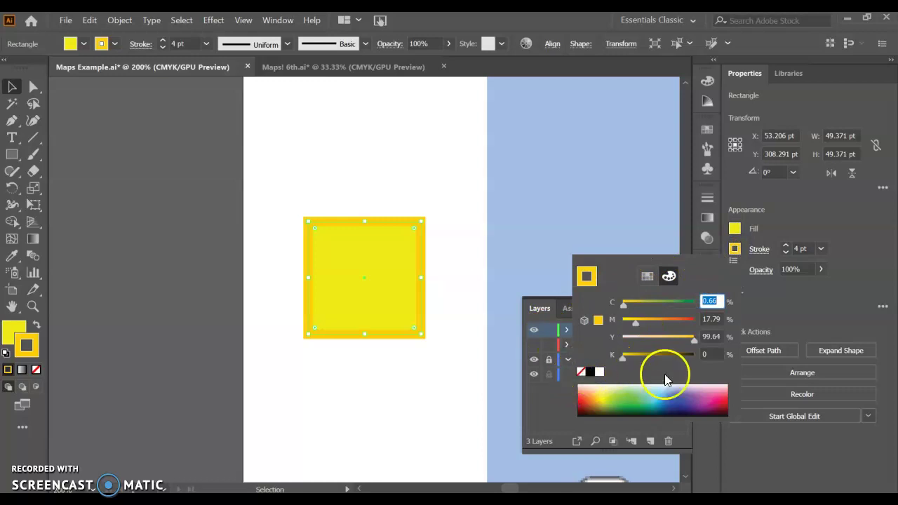
mouse_move(654, 394)
mouse_down()
mouse_move(705, 392)
mouse_move(712, 382)
mouse_move(677, 379)
mouse_move(678, 411)
mouse_move(675, 393)
mouse_move(591, 394)
mouse_move(701, 393)
mouse_move(666, 393)
mouse_move(673, 386)
mouse_move(601, 397)
mouse_move(622, 371)
mouse_up()
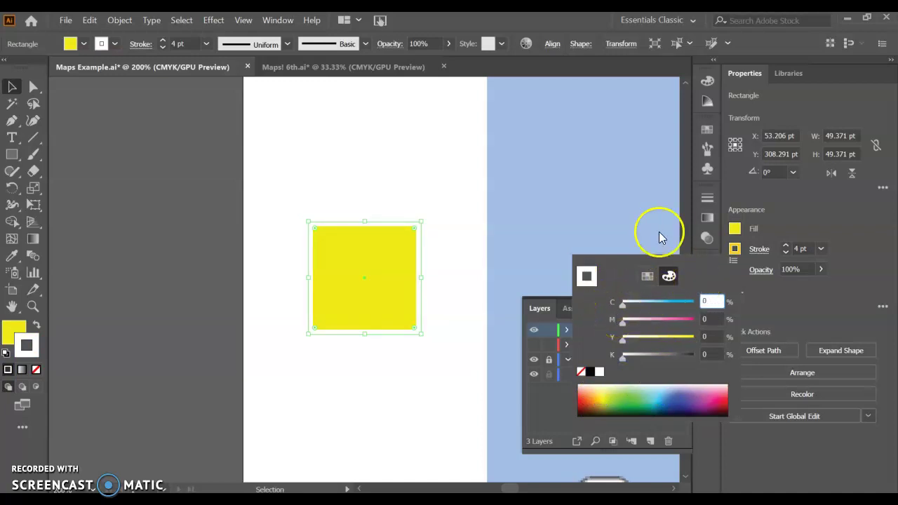
click(783, 220)
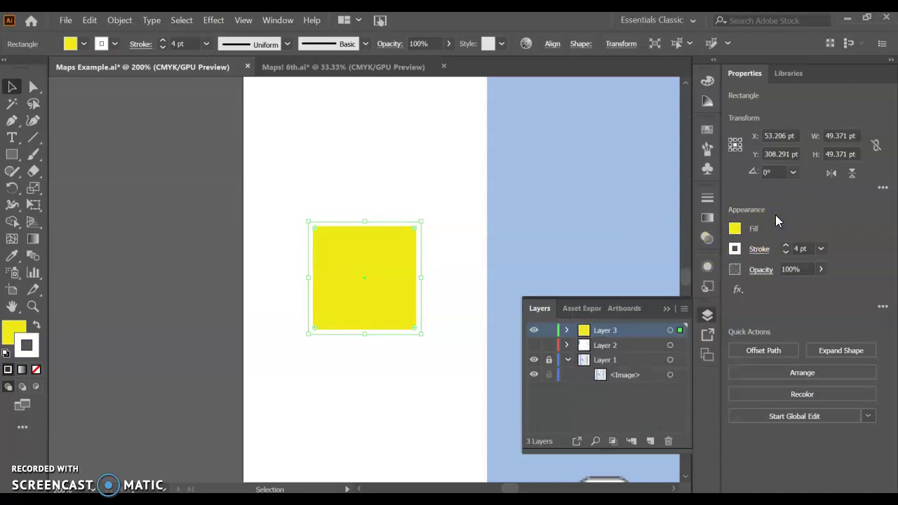
Undo the square's stroke colour change
click(88, 19)
click(118, 85)
click(90, 20)
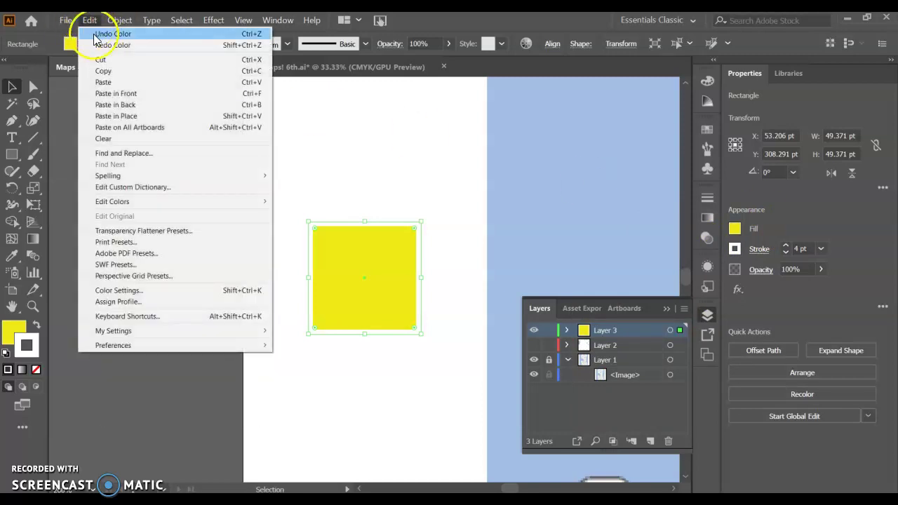
click(112, 34)
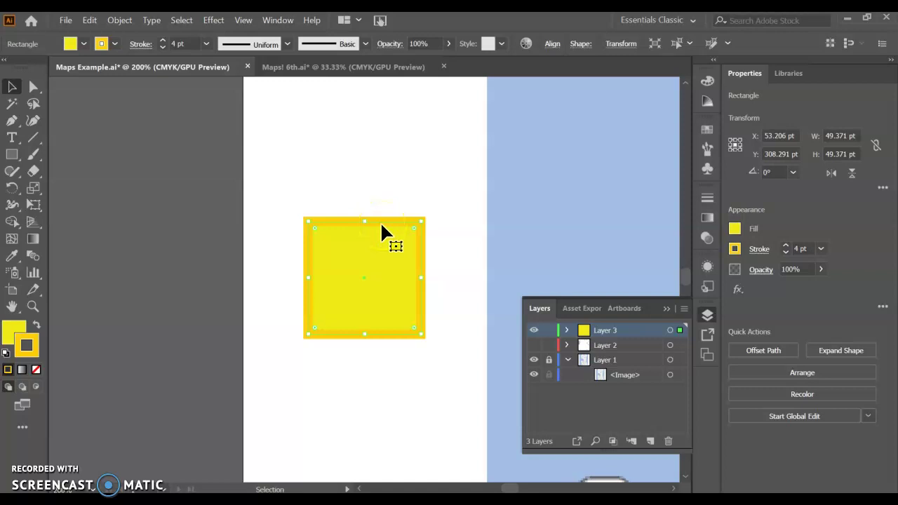
Scale the yellow square down proportionally to about 19 pt wide
key(ctrl+0)
click(13, 86)
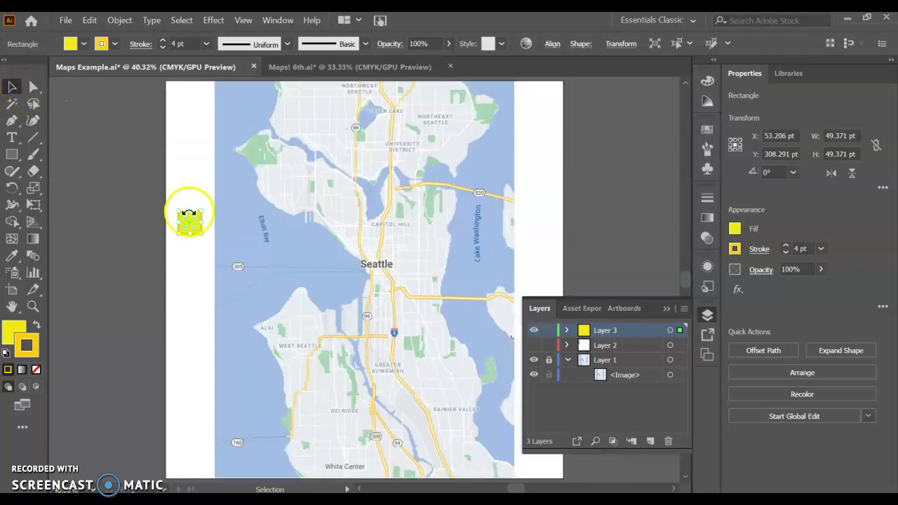
drag(195, 226, 200, 207)
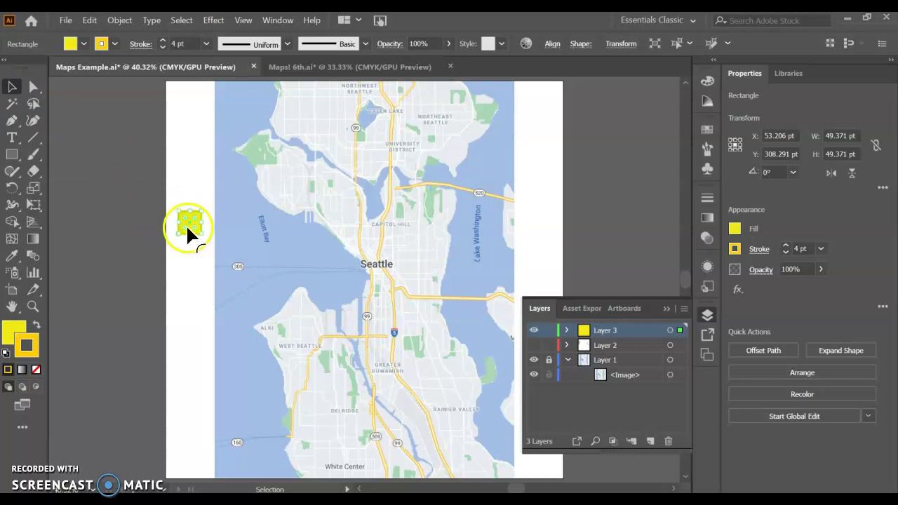
drag(201, 233, 202, 235)
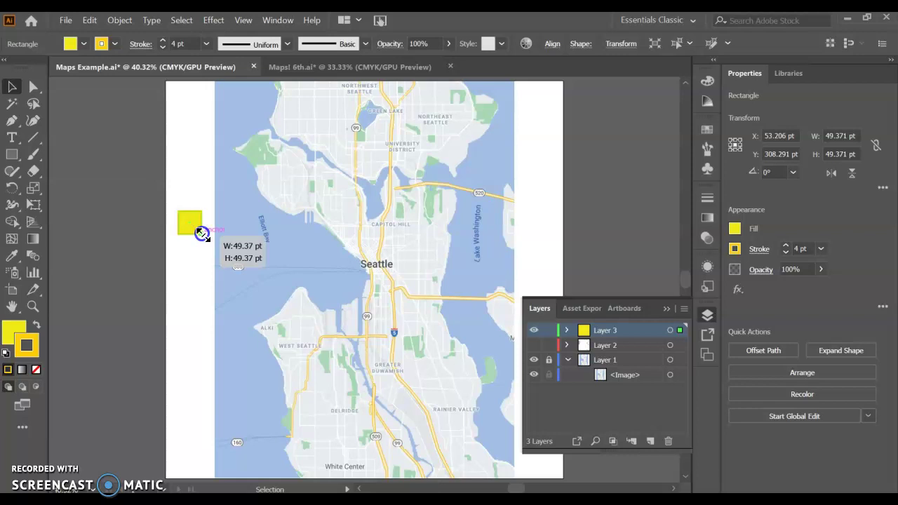
drag(202, 234, 197, 221)
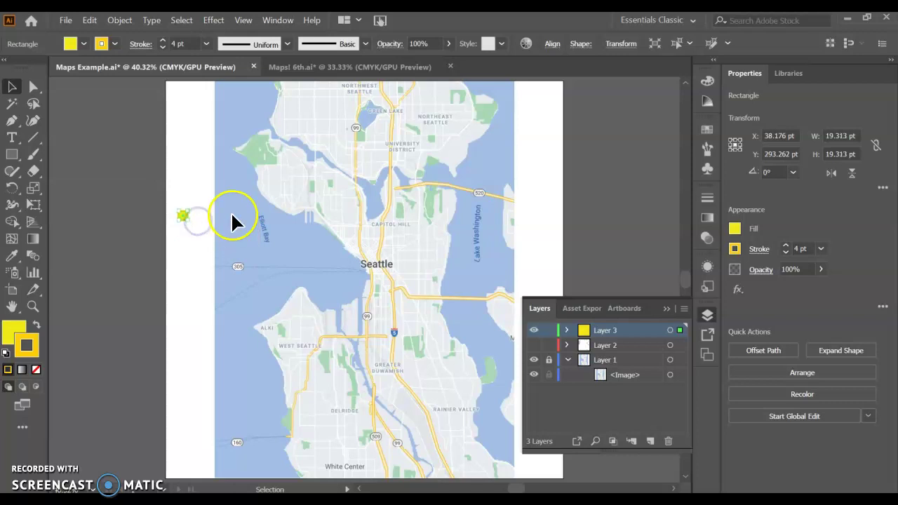
Rotate the small square 45° so it forms a diamond
key(ctrl+equal)
key(ctrl+equal)
key(ctrl+equal)
key(ctrl+equal)
key(ctrl+equal)
key(ctrl+equal)
key(ctrl+equal)
key(ctrl+equal)
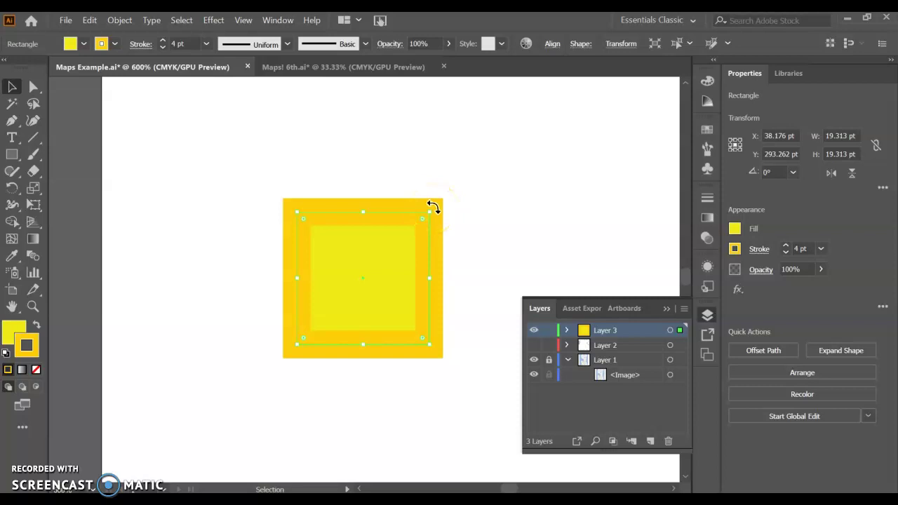
drag(433, 207, 434, 208)
drag(434, 207, 399, 193)
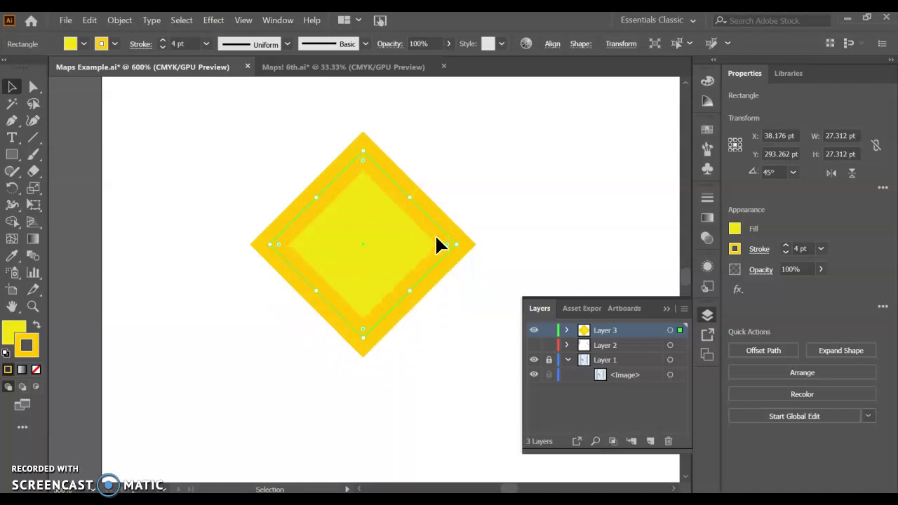
Move the diamond across the white margin to just beside the map's western edge
key(ctrl+minus)
key(ctrl+minus)
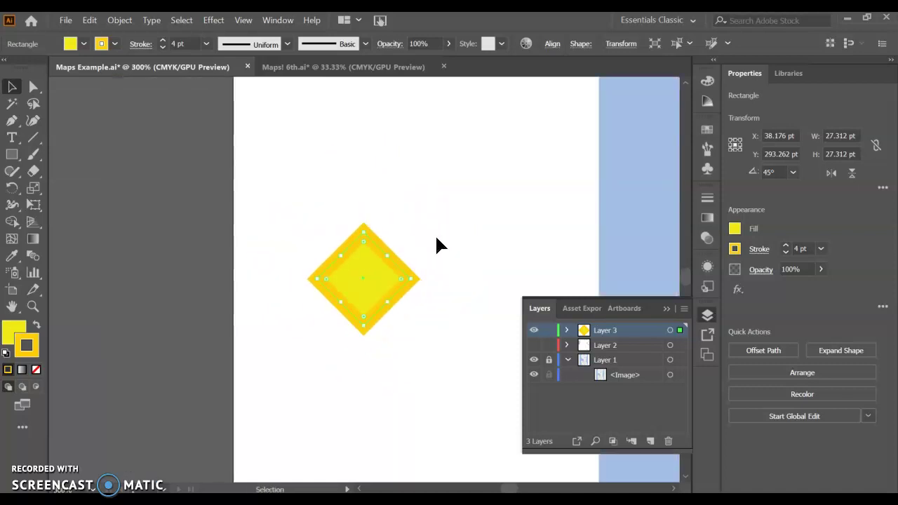
scroll(437, 239, down, 2)
scroll(436, 244, down, 1)
click(605, 256)
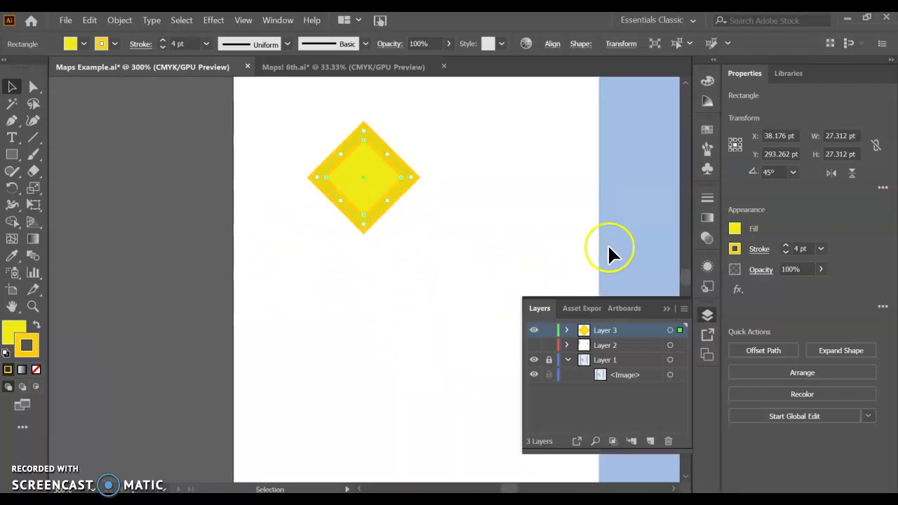
drag(375, 179, 542, 157)
Expand Layer 3 to list the objects it contains
key(ctrl+minus)
key(ctrl+minus)
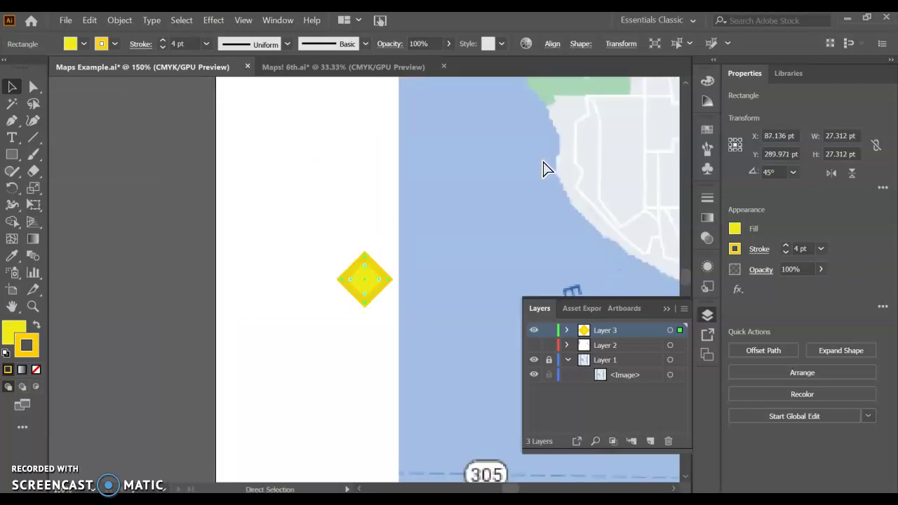
key(ctrl+minus)
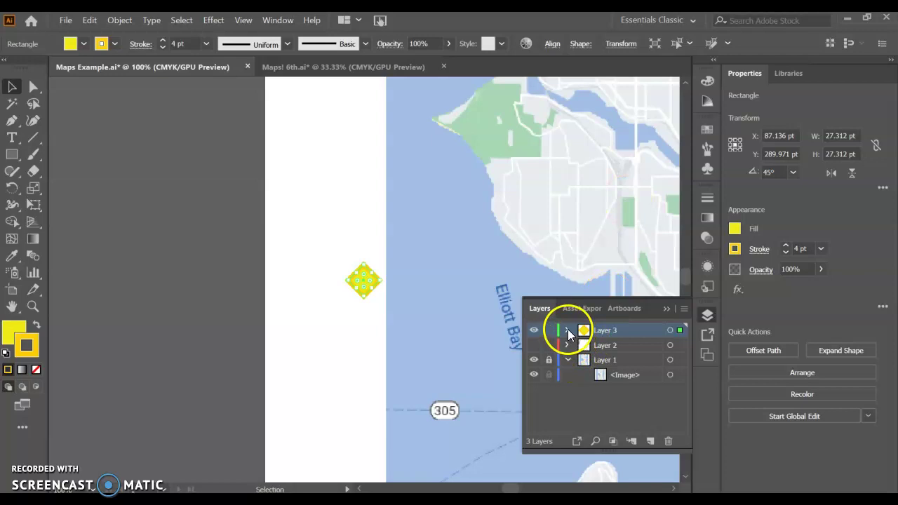
click(567, 330)
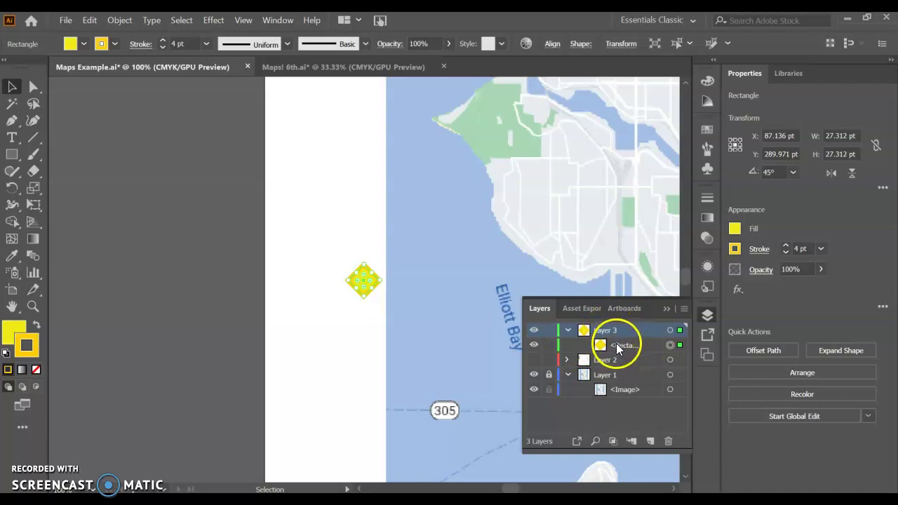
Move the diamond up and away from the map, close to the artboard's outer edge
mouse_move(366, 274)
mouse_down()
mouse_move(303, 202)
mouse_move(359, 279)
mouse_move(364, 270)
mouse_move(364, 282)
mouse_move(361, 250)
mouse_move(361, 276)
mouse_up()
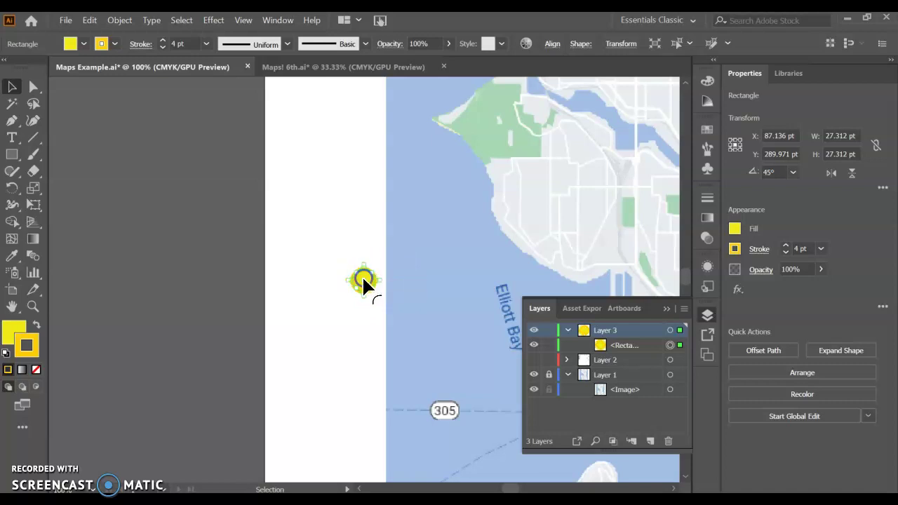
scroll(361, 276, up, 3)
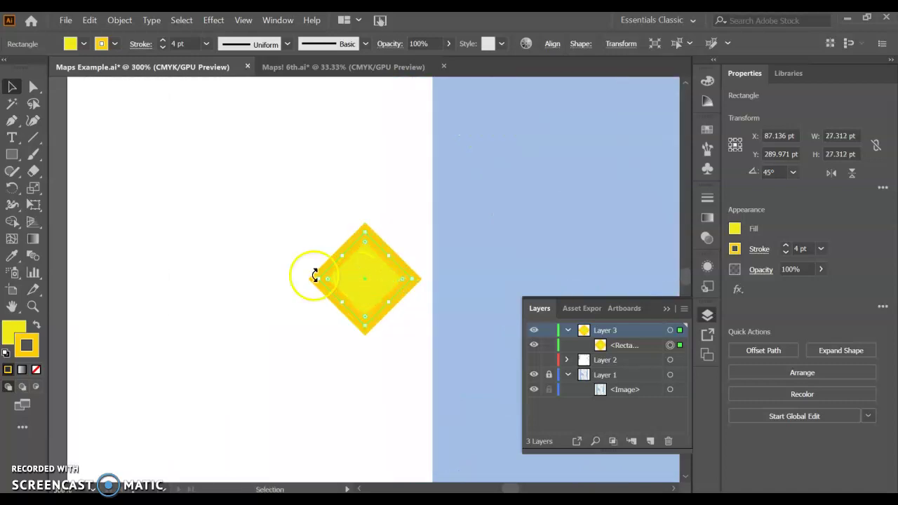
drag(362, 281, 170, 187)
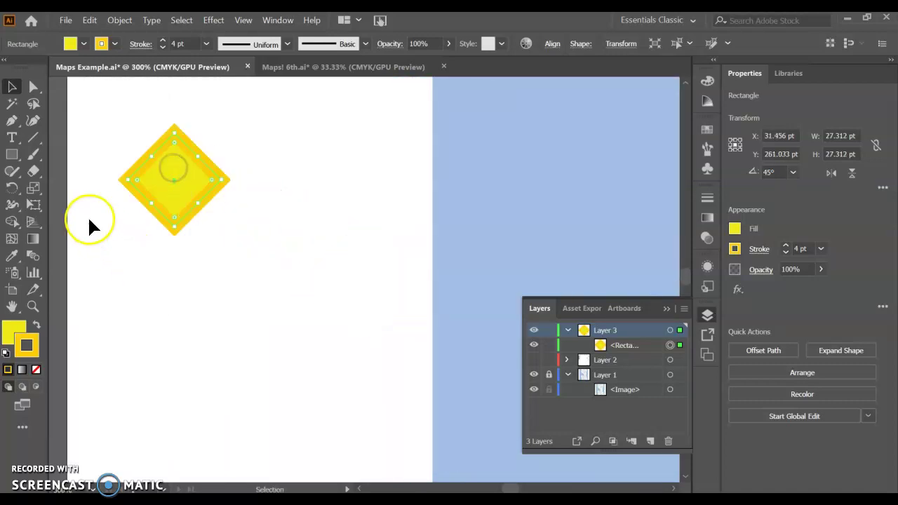
Draw a circle about 20 pt in diameter with the Ellipse tool and place it directly below the diamond
drag(12, 154, 91, 190)
drag(209, 371, 272, 304)
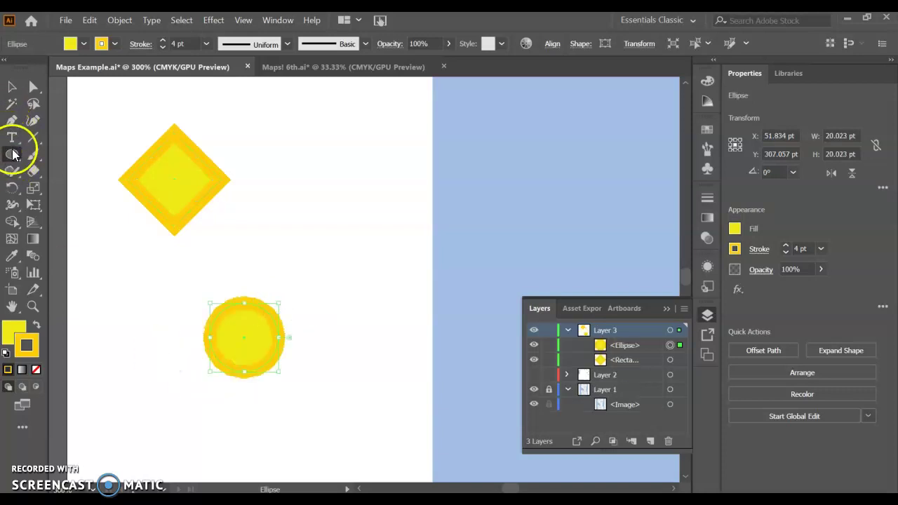
mouse_move(16, 155)
mouse_down()
mouse_move(87, 242)
mouse_move(79, 194)
mouse_move(92, 227)
mouse_move(110, 177)
mouse_move(209, 301)
mouse_move(173, 242)
mouse_move(73, 206)
mouse_move(66, 171)
mouse_move(15, 137)
mouse_move(14, 150)
mouse_up()
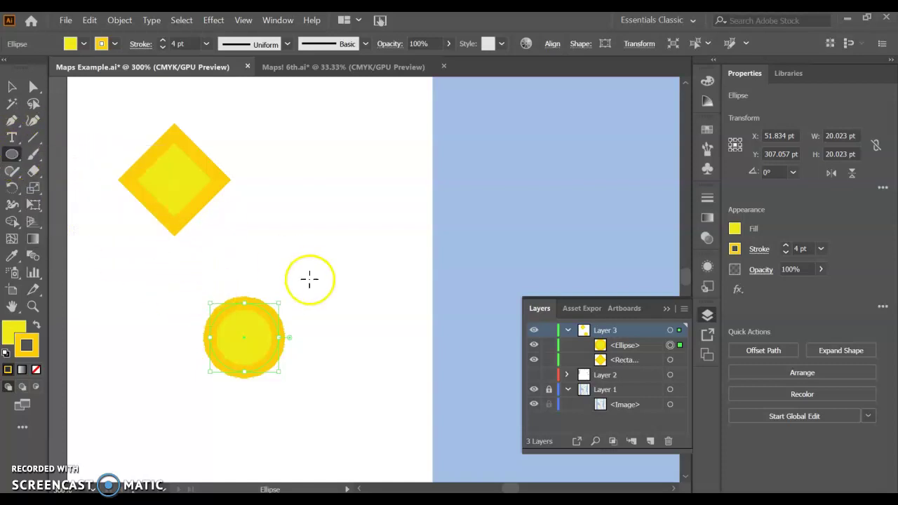
click(12, 86)
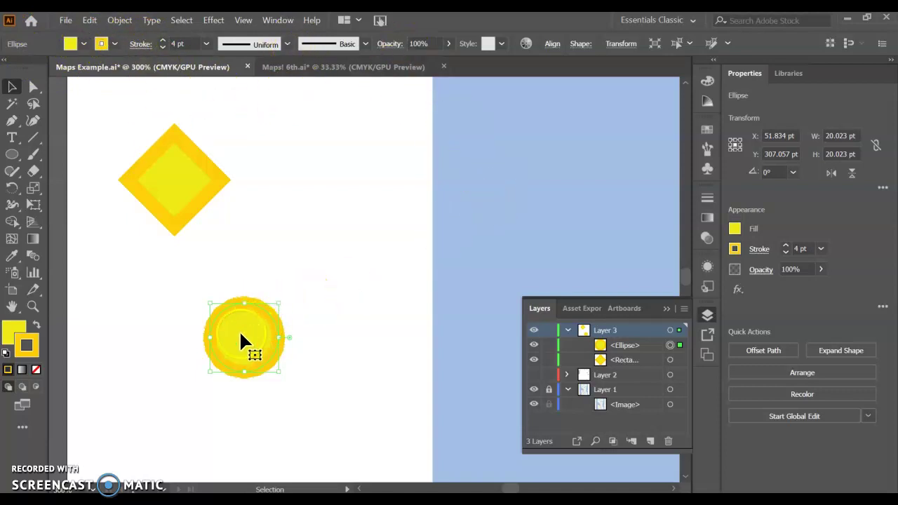
drag(255, 325, 174, 312)
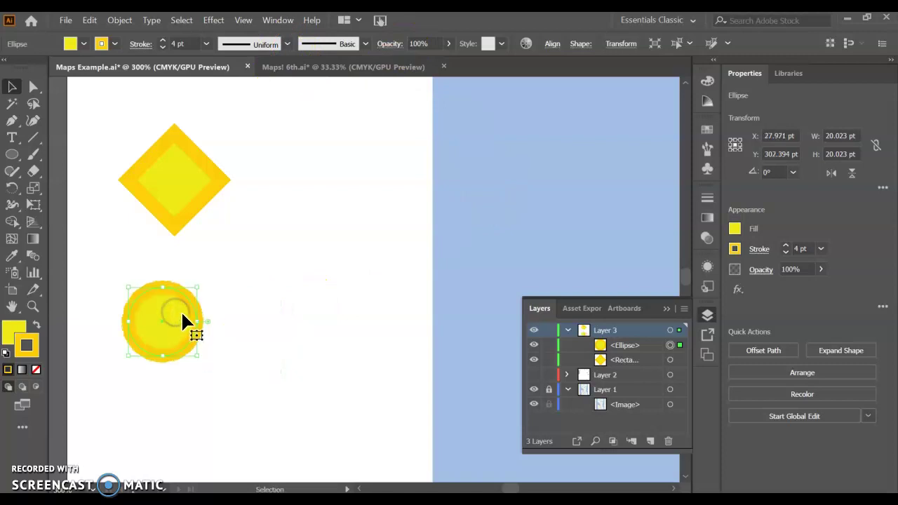